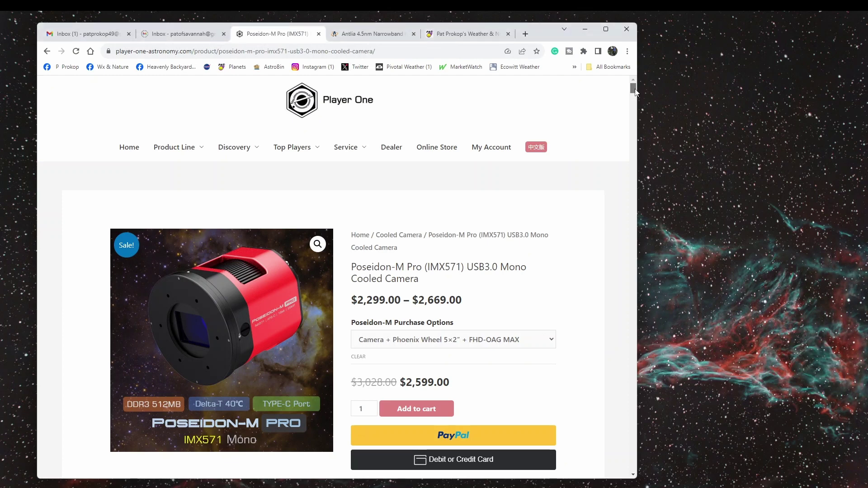
# - Scroll down to the Features section with the IMX571 spec graphic (16bit, 512MB DDR3, Delta-T 40°C)
pyautogui.scroll(-1, 635, 93)
pyautogui.scroll(-1, 635, 93)
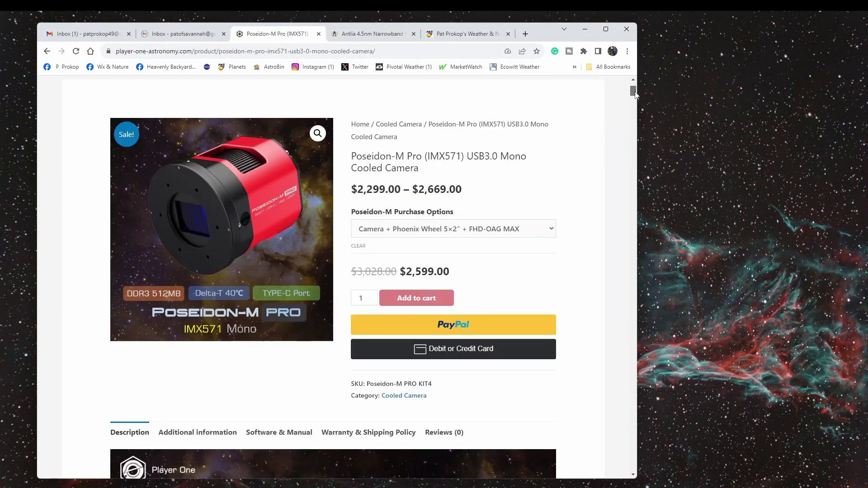
pyautogui.moveTo(635, 93); pyautogui.dragTo(638, 105)
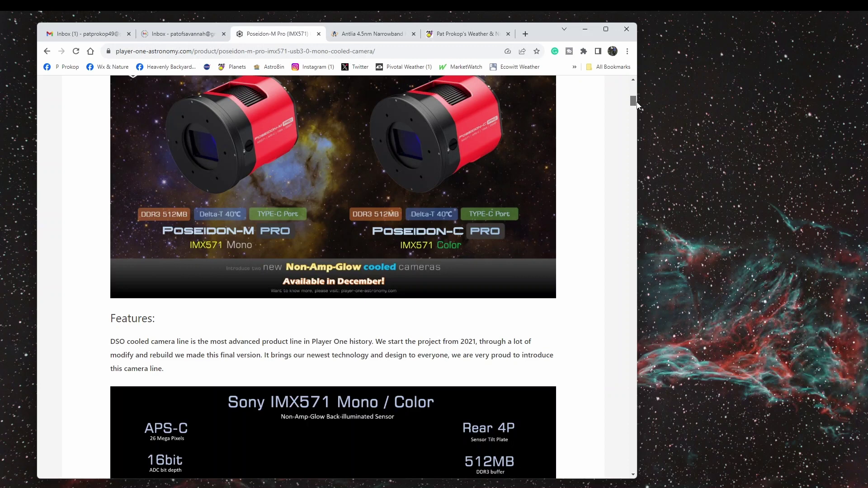
pyautogui.moveTo(638, 105); pyautogui.dragTo(639, 111)
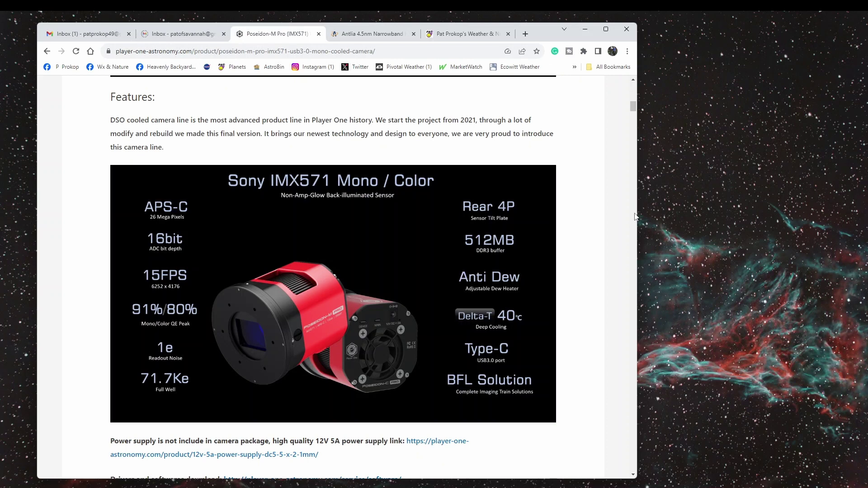
# - Read past the sensor, port and gain charts to the Mechanical Drawing (Ø90, M48*0.75, 17.5mm back focus)
pyautogui.scroll(-20, 635, 216)
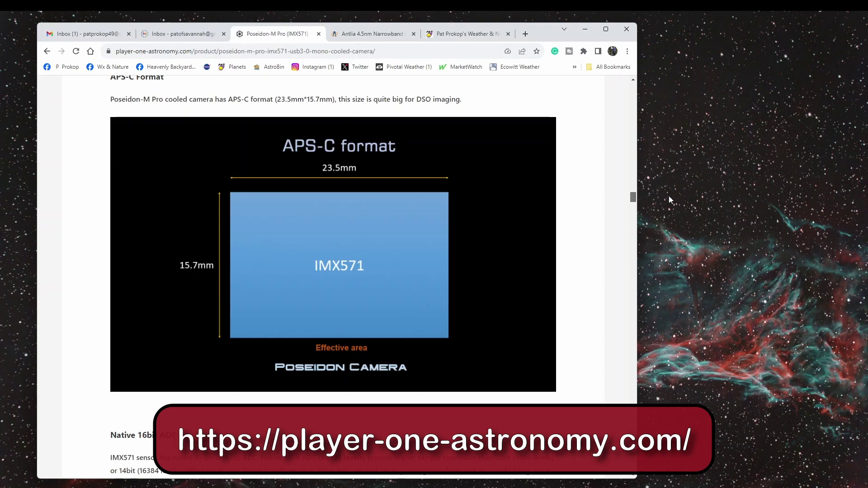
pyautogui.scroll(-20, 669, 196)
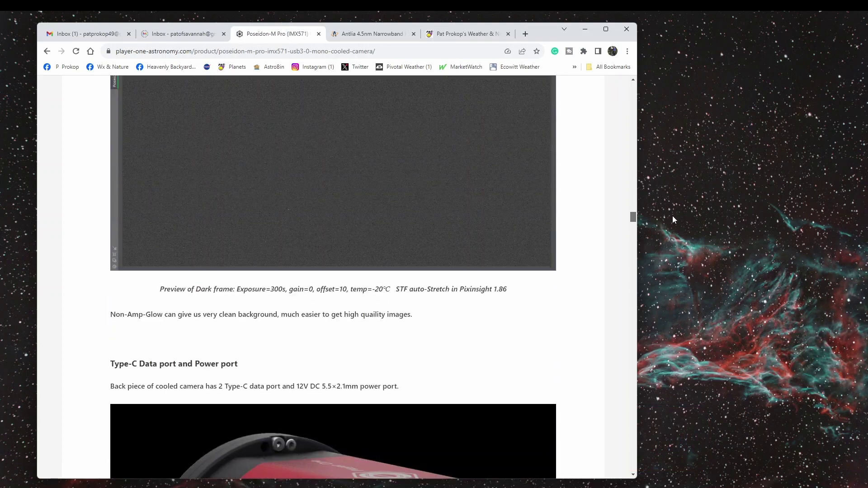
pyautogui.scroll(3, 672, 216)
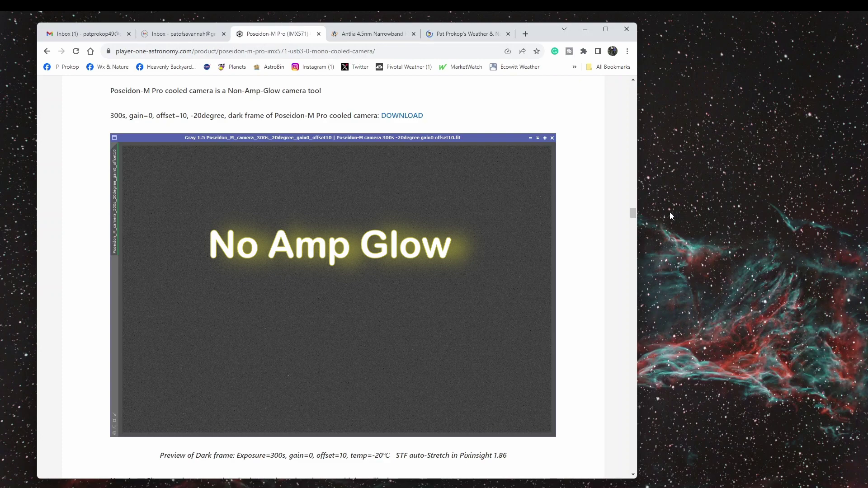
pyautogui.click(635, 235)
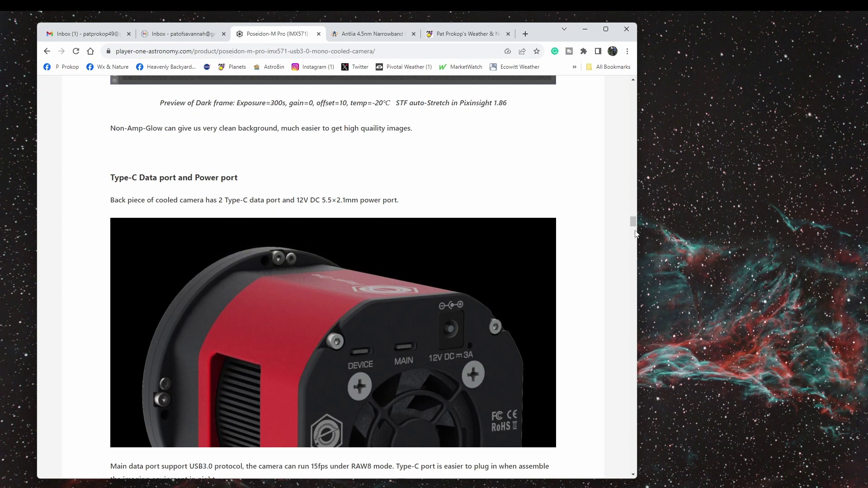
pyautogui.scroll(-2, 633, 222)
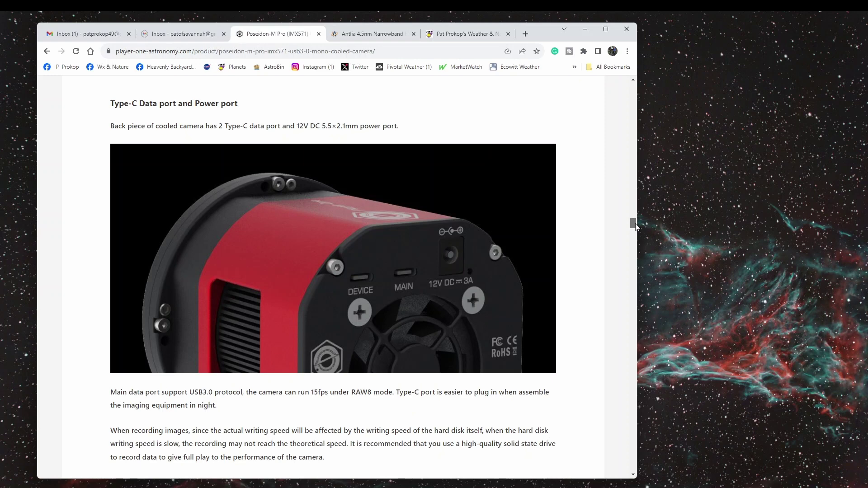
pyautogui.moveTo(635, 225); pyautogui.dragTo(635, 232)
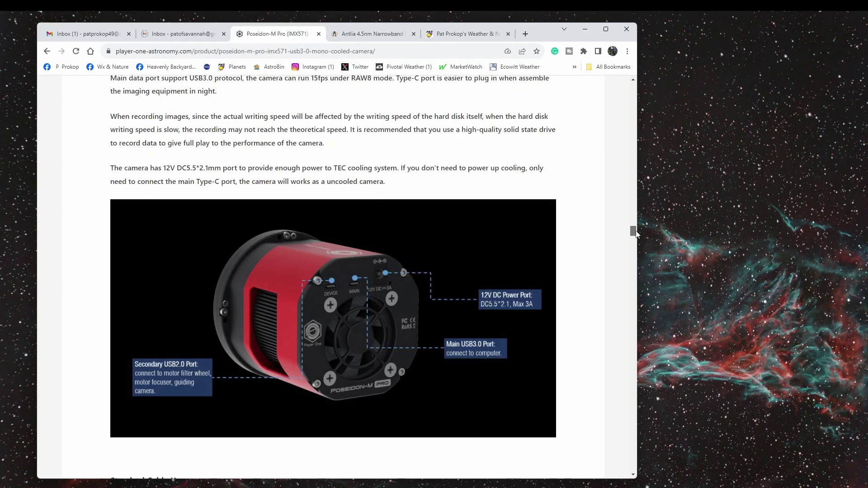
pyautogui.moveTo(636, 233); pyautogui.dragTo(651, 273)
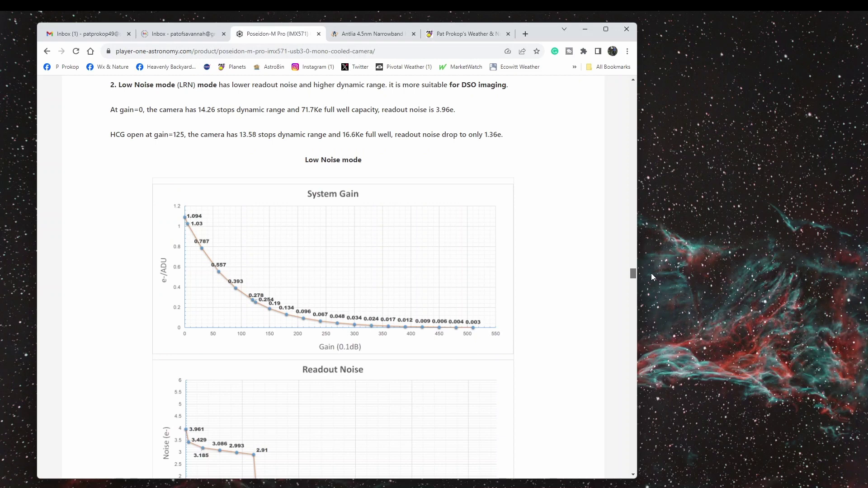
pyautogui.press('Down')
pyautogui.press('Down')
pyautogui.press('Down')
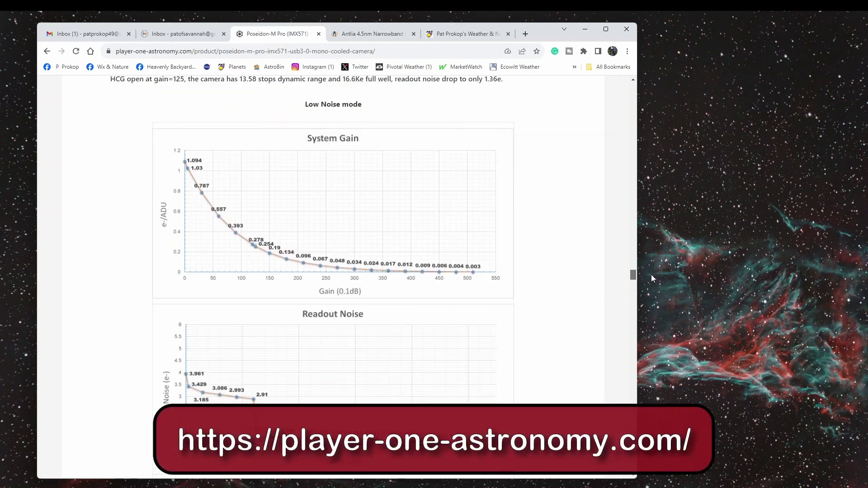
pyautogui.moveTo(651, 275); pyautogui.dragTo(650, 336)
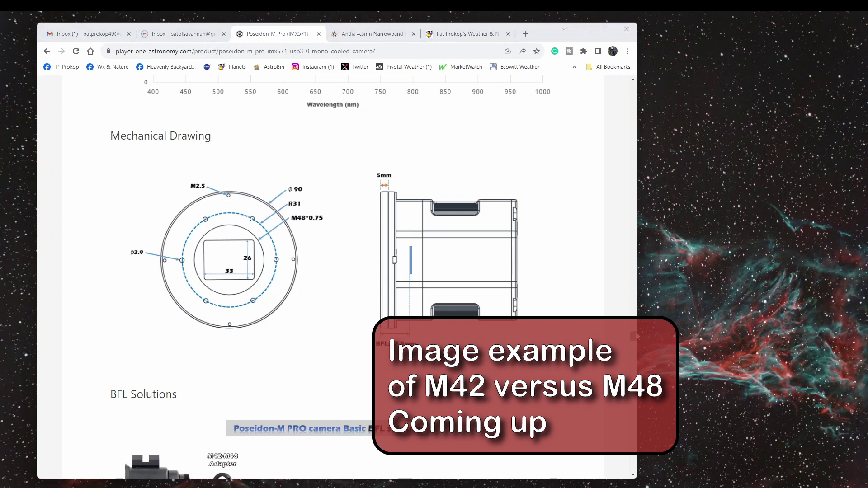
# - Scroll the product page further down to the BFL Solutions section
pyautogui.moveTo(635, 336); pyautogui.dragTo(636, 344)
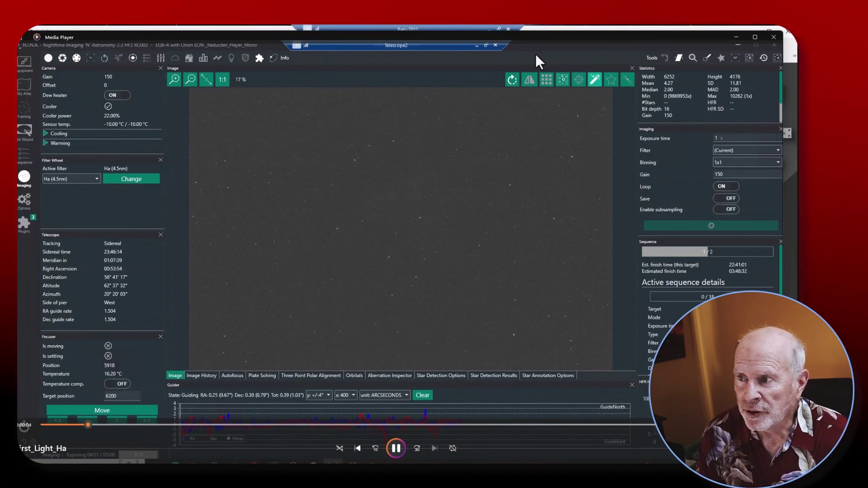
# - Maximize the First_Light_Ha recording and scrub through the N.I.N.A. Ha capture session
pyautogui.click(753, 37)
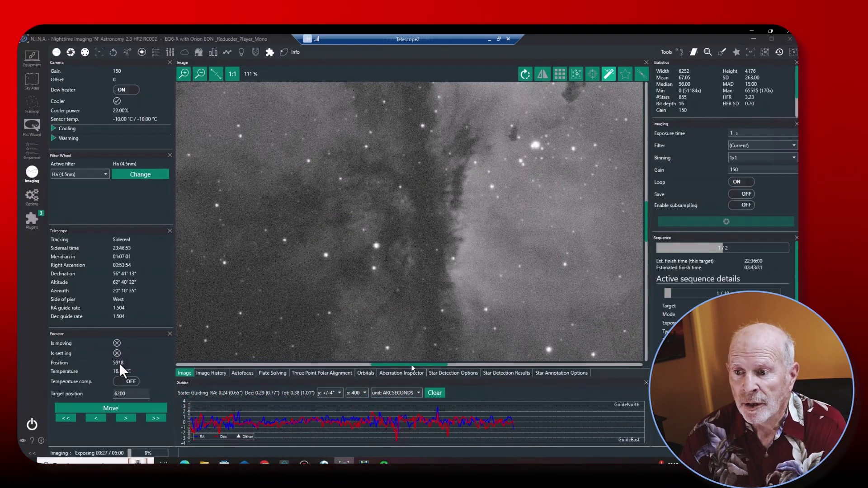
pyautogui.moveTo(387, 365); pyautogui.dragTo(177, 377)
pyautogui.moveTo(372, 91)
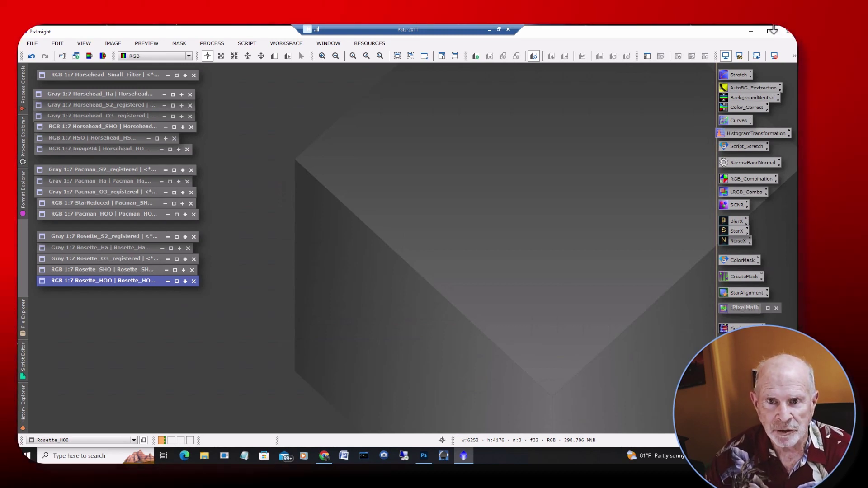
# - Deiconize Horsehead_Small_Filter to show the vignetted Horsehead and Flame nebula field
pyautogui.doubleClick(125, 75)
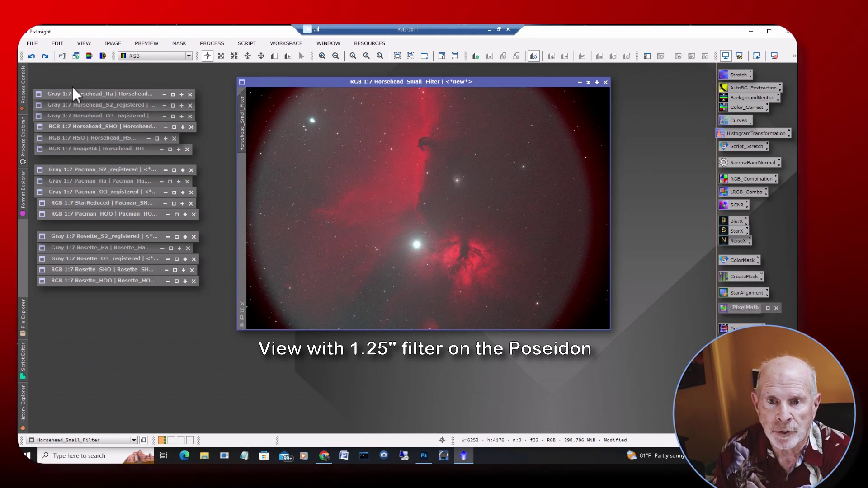
# - Restore the Horsehead Ha, S2_registered and O3_registered grayscale frames in turn
pyautogui.doubleClick(82, 94)
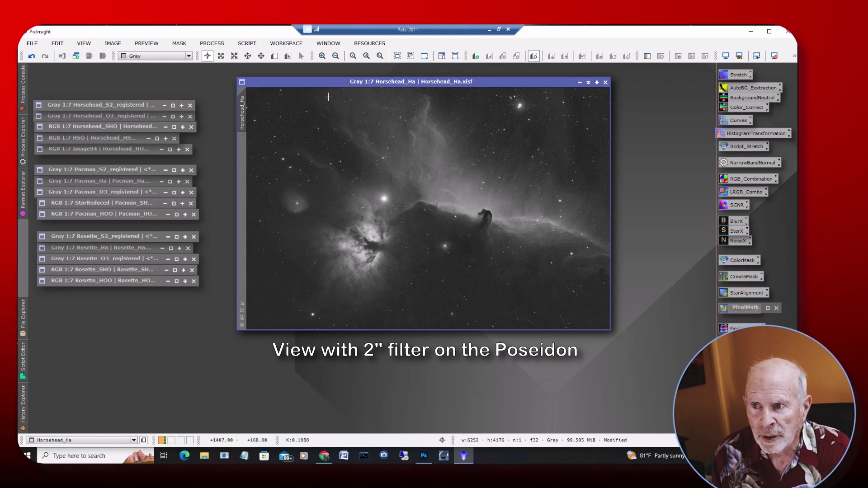
pyautogui.doubleClick(126, 107)
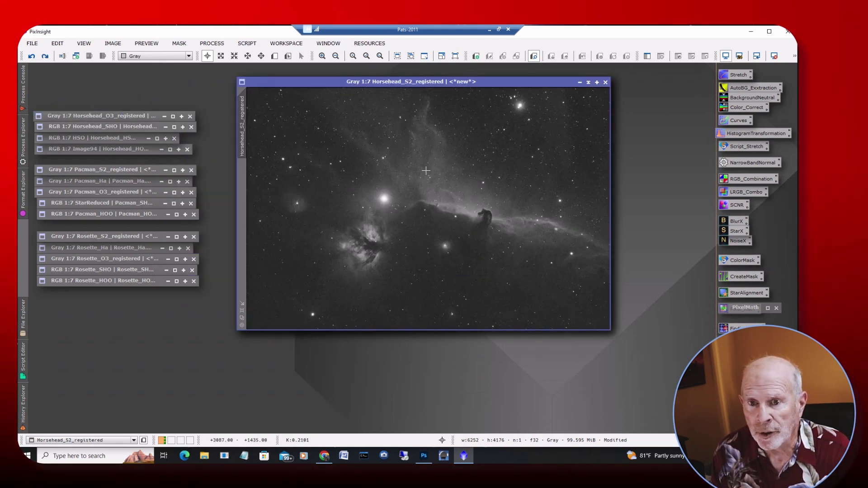
pyautogui.doubleClick(123, 116)
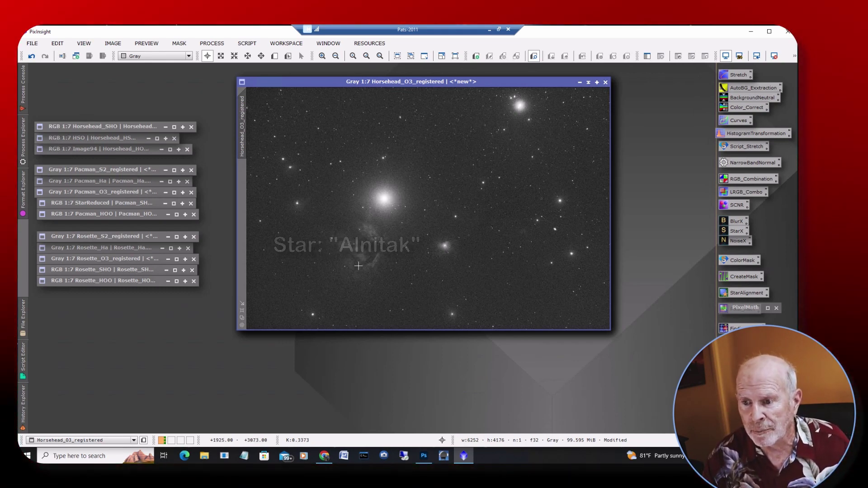
# - Place Horsehead_SHO over the O3 frame, inspect the Horsehead and Flame at 1:2, then restore HSO
pyautogui.doubleClick(117, 127)
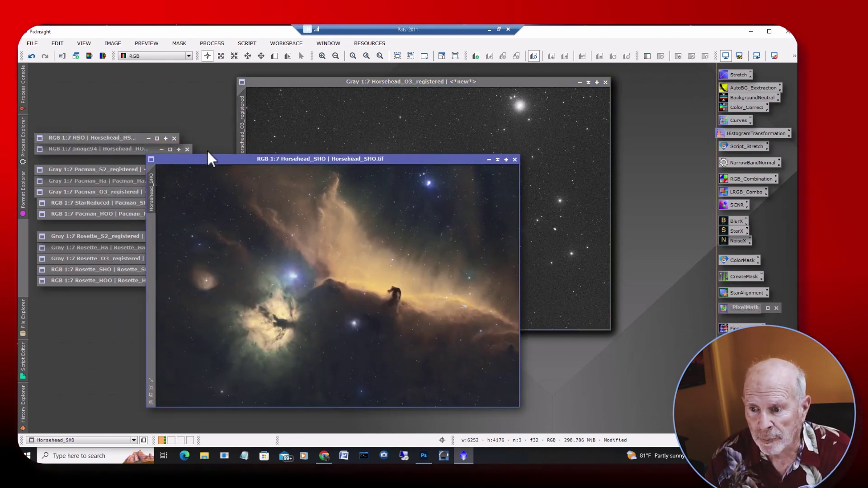
pyautogui.moveTo(319, 161); pyautogui.dragTo(419, 91)
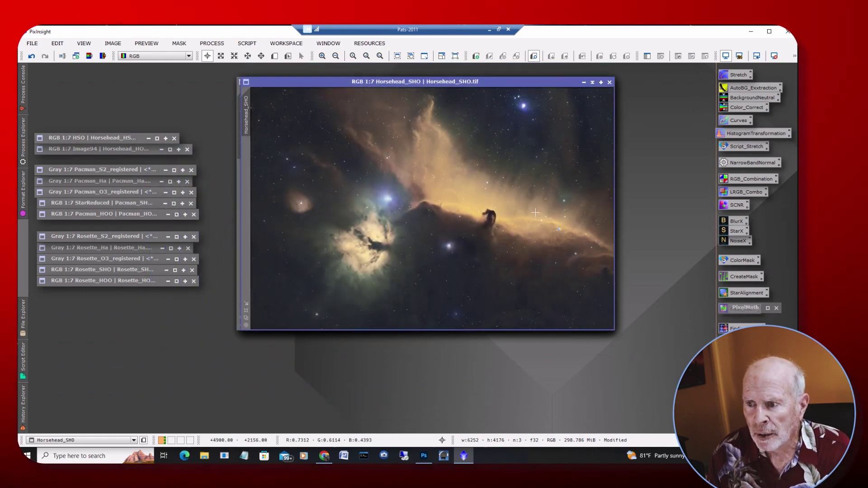
pyautogui.scroll(3, 471, 233)
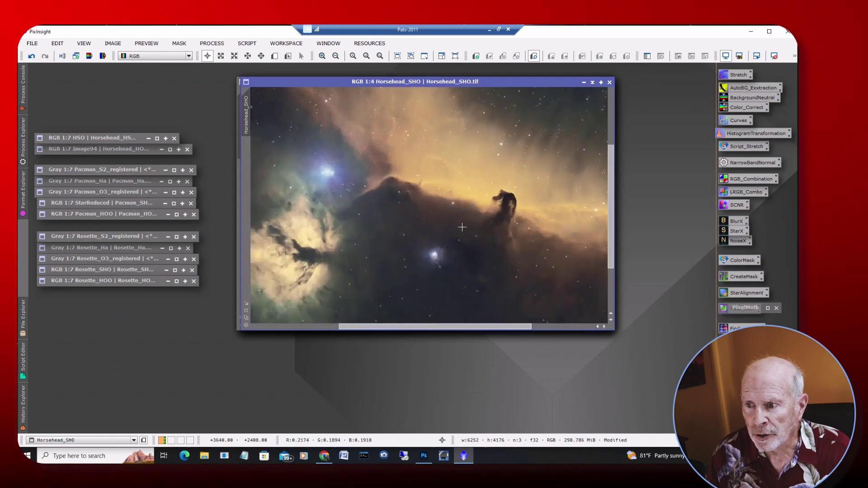
pyautogui.scroll(2, 461, 227)
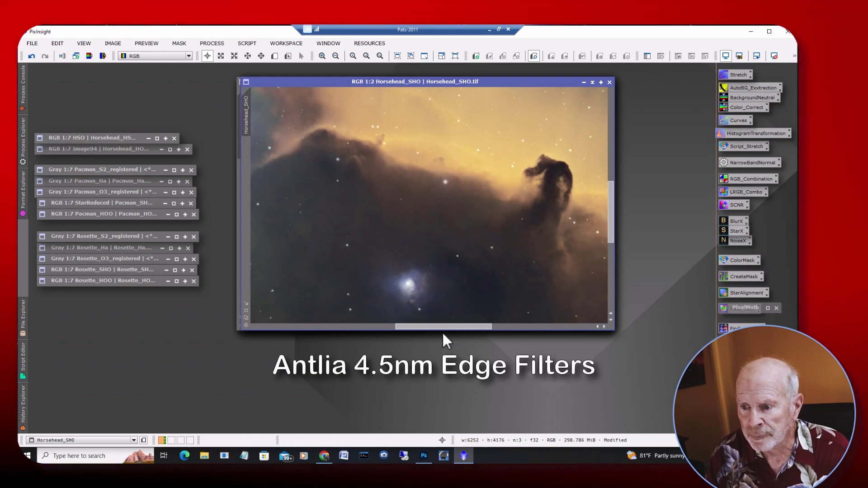
pyautogui.moveTo(441, 327); pyautogui.dragTo(393, 327)
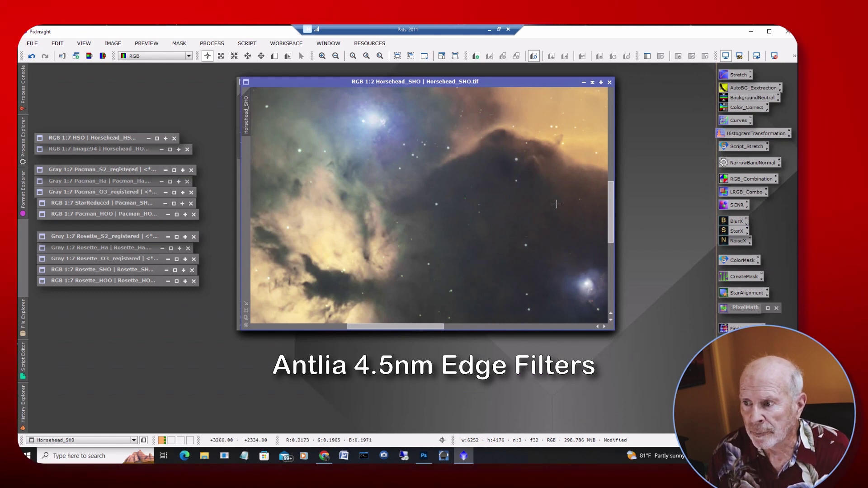
pyautogui.moveTo(611, 230); pyautogui.dragTo(614, 201)
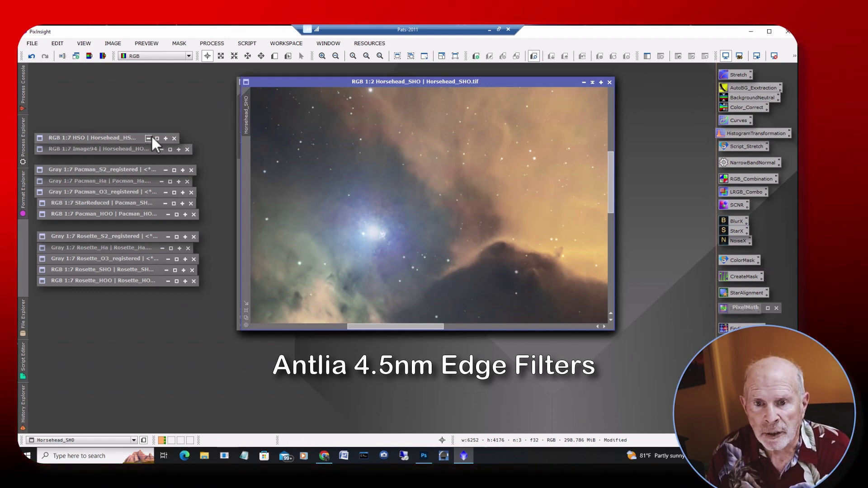
pyautogui.doubleClick(115, 138)
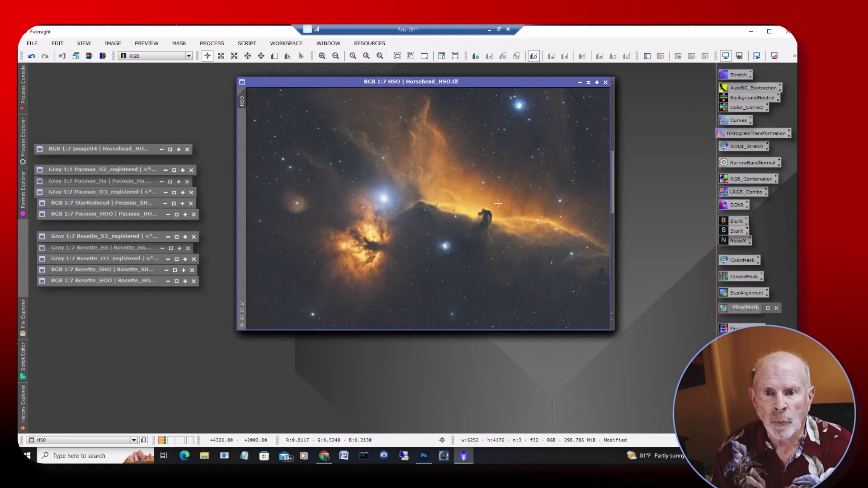
# - Restore the red Horsehead_HOO image (Image94)
pyautogui.doubleClick(107, 145)
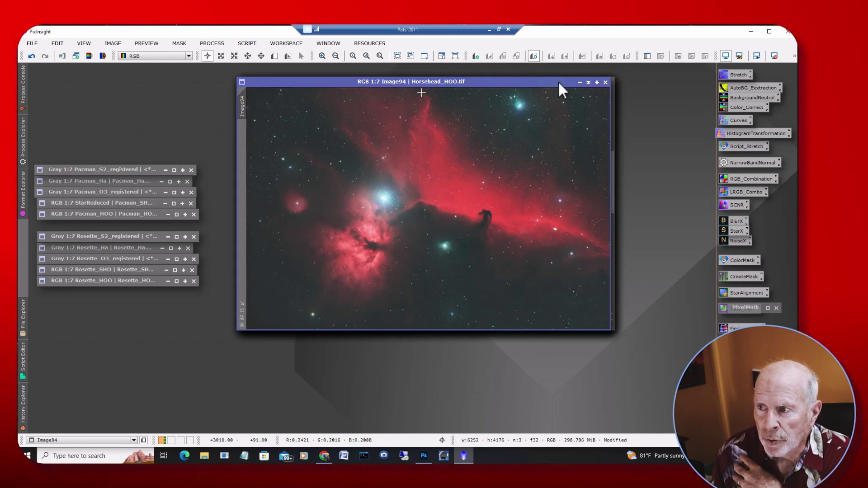
# - Minimize the Horsehead HOO, HSO, SHO, O3, S2, Ha and Small_Filter windows
pyautogui.click(588, 82)
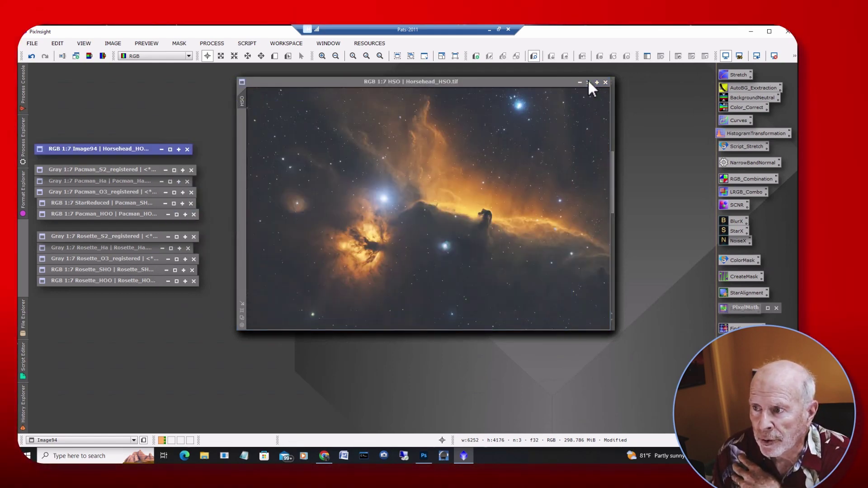
pyautogui.click(588, 82)
pyautogui.click(601, 83)
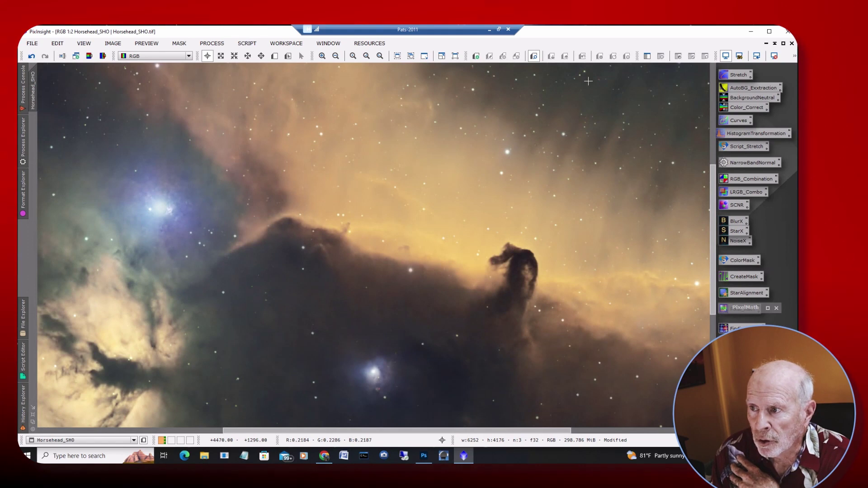
pyautogui.click(774, 44)
pyautogui.click(588, 82)
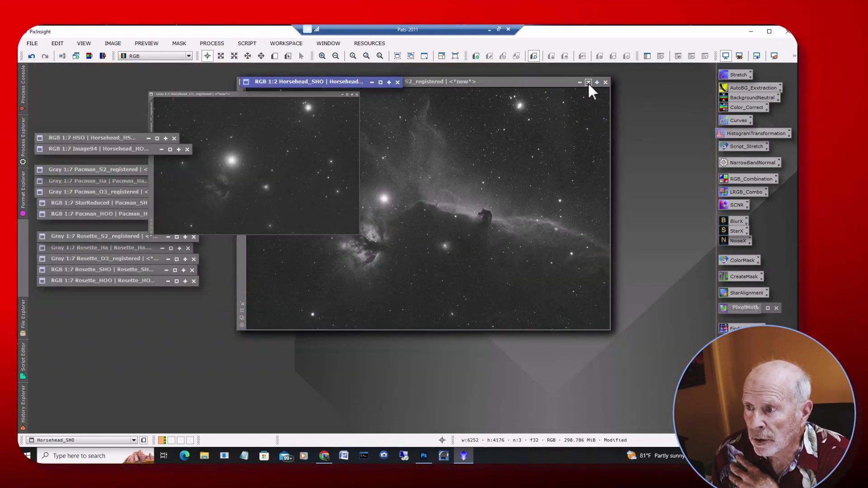
pyautogui.click(588, 83)
pyautogui.click(588, 82)
pyautogui.click(587, 82)
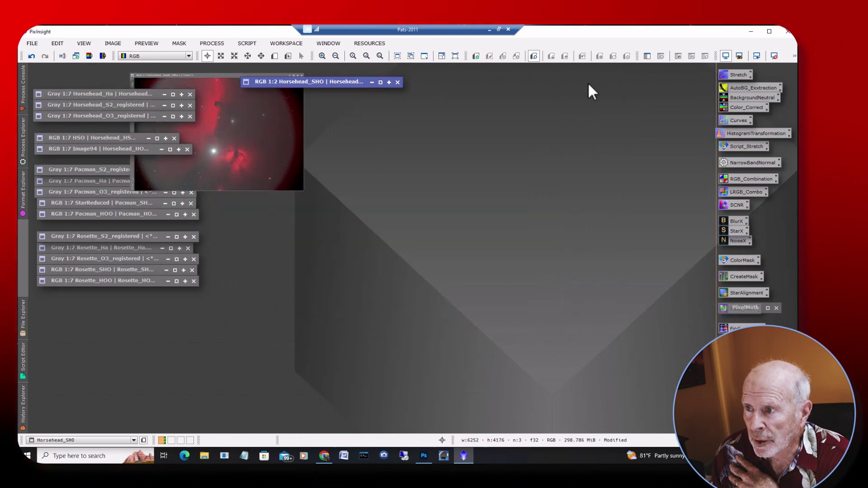
# - Open the Pacman S2_registered, Ha and O3_registered grayscale frames
pyautogui.doubleClick(112, 170)
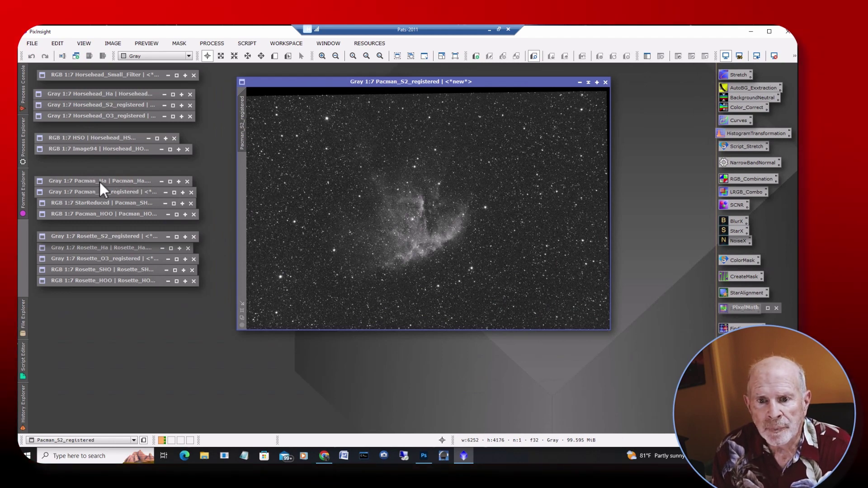
pyautogui.doubleClick(99, 182)
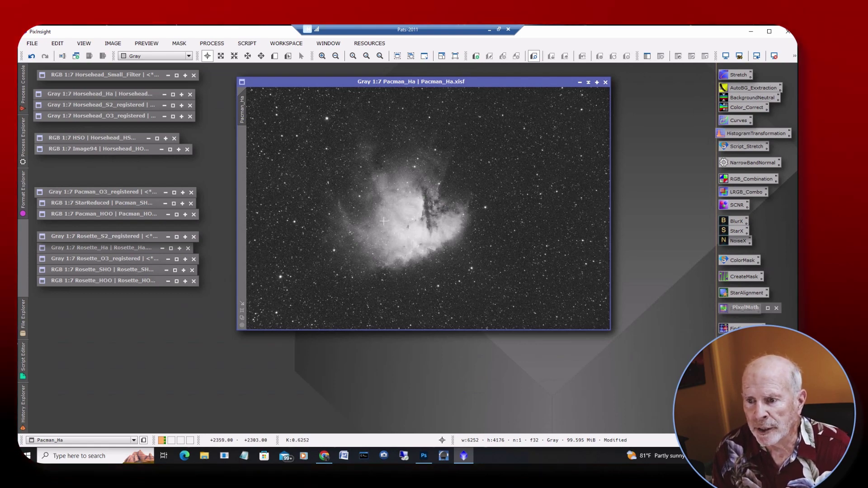
pyautogui.doubleClick(124, 191)
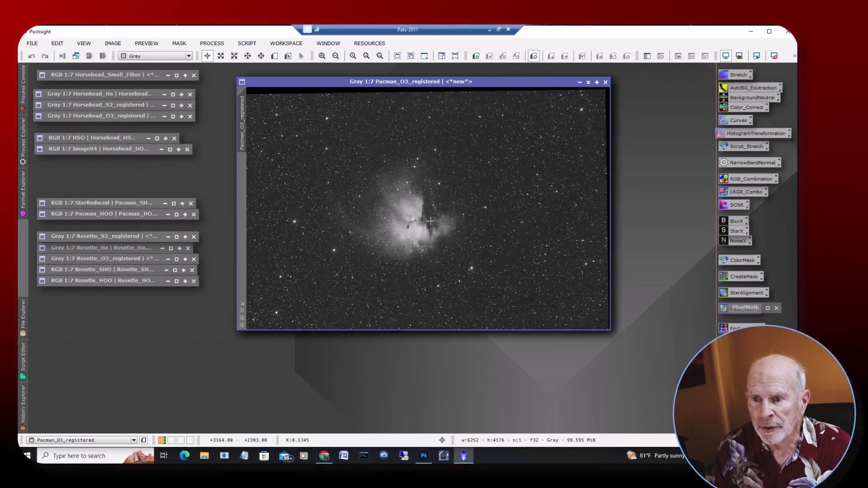
# - Open the star-reduced Pacman SHO and red HOO images, zoom HOO to 1:1, then minimize it
pyautogui.doubleClick(122, 203)
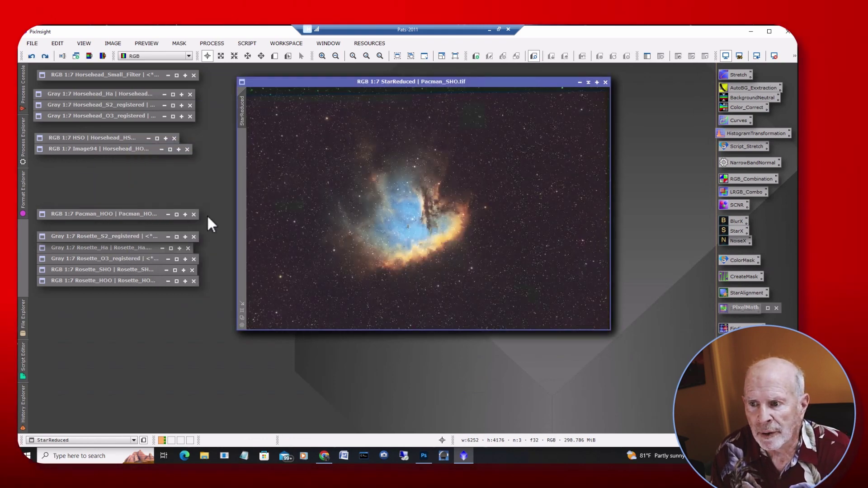
pyautogui.doubleClick(134, 214)
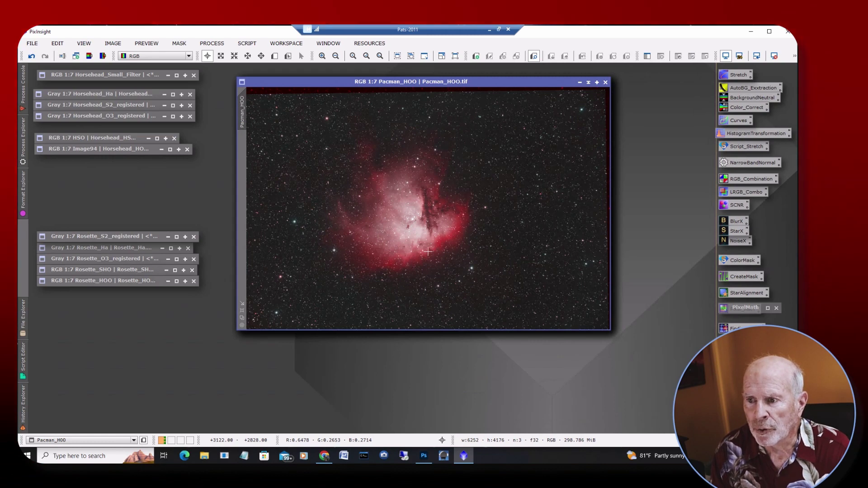
pyautogui.scroll(6, 415, 210)
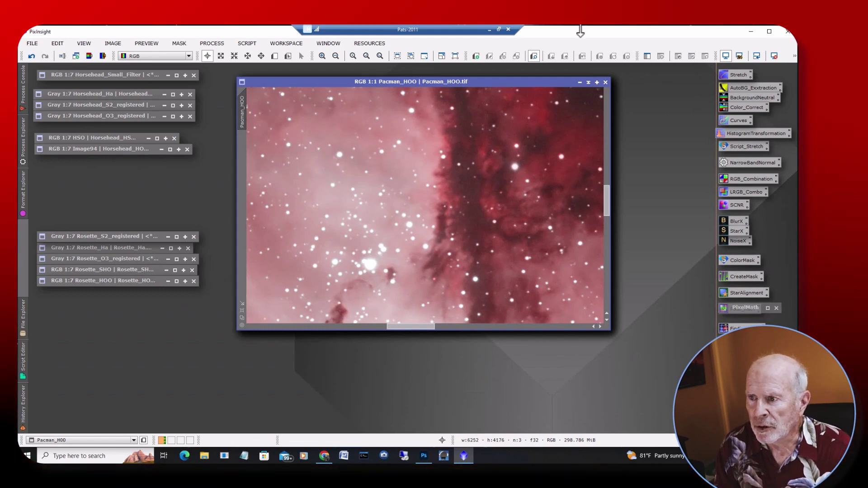
pyautogui.click(588, 82)
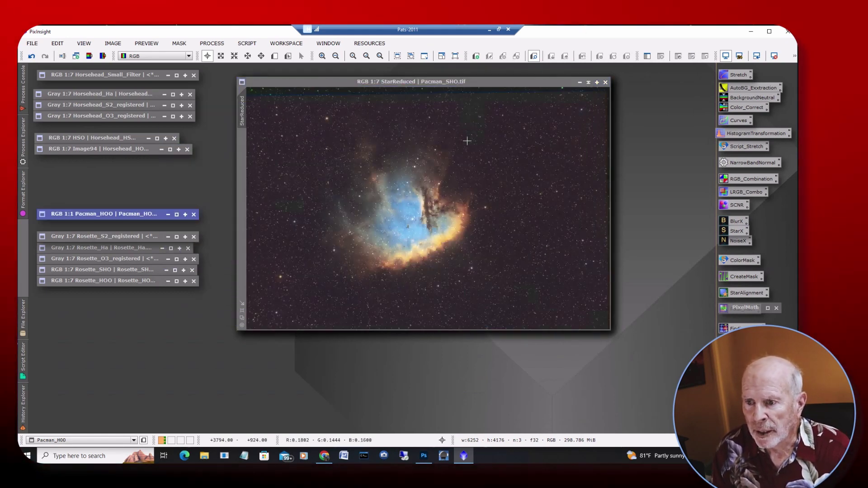
# - Zoom into the star-reduced Pac-Man SHO image and pan around to inspect detail
pyautogui.scroll(5, 387, 190)
pyautogui.scroll(2, 386, 191)
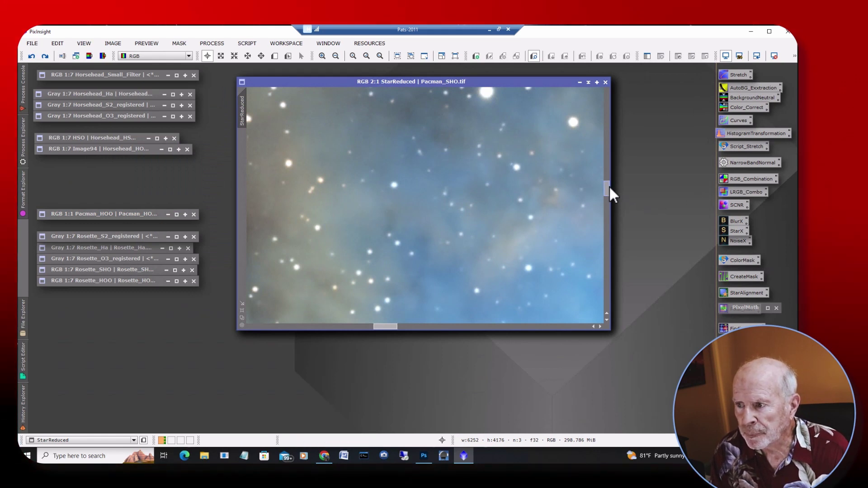
pyautogui.moveTo(607, 186); pyautogui.dragTo(610, 201)
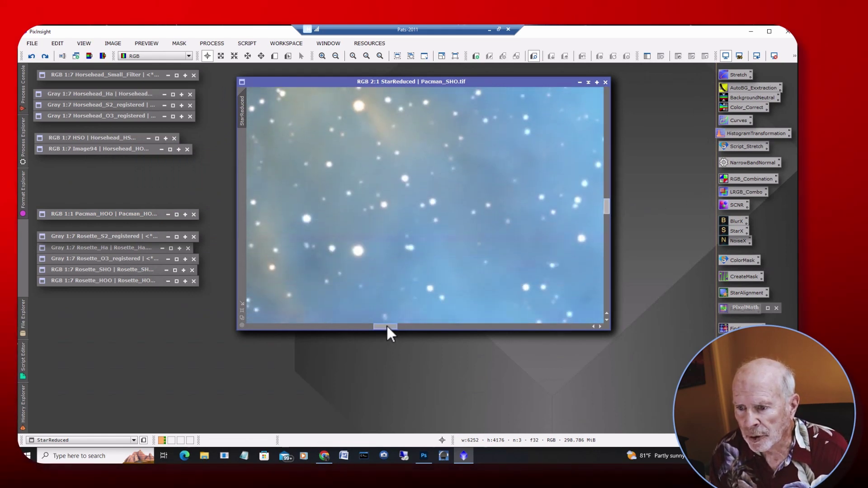
pyautogui.moveTo(387, 327); pyautogui.dragTo(420, 327)
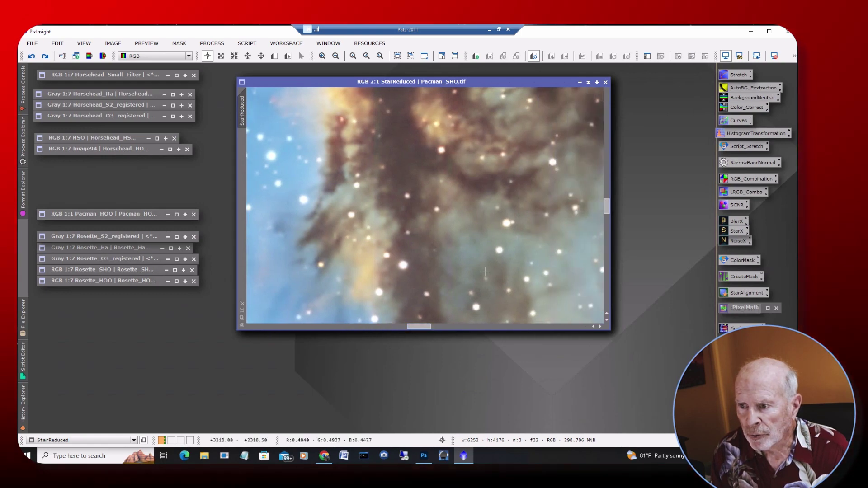
pyautogui.moveTo(610, 205); pyautogui.dragTo(611, 179)
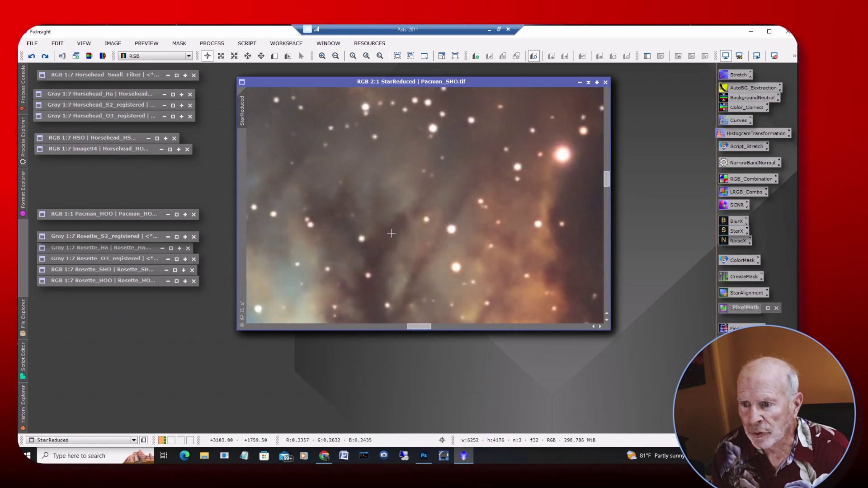
pyautogui.scroll(-2, 391, 234)
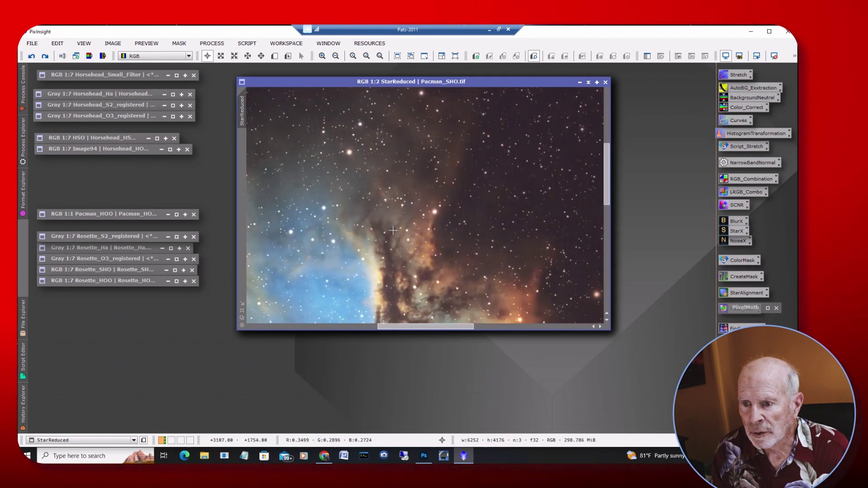
pyautogui.moveTo(421, 326); pyautogui.dragTo(394, 327)
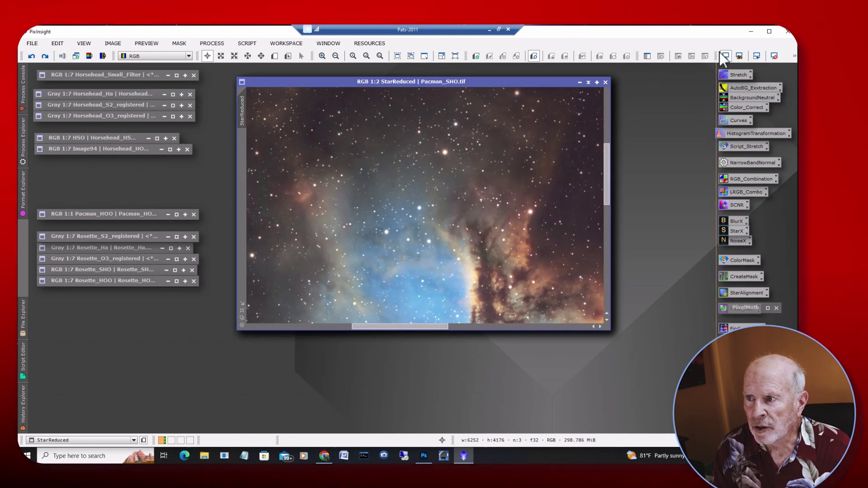
# - Minimize the StarReduced, Pacman_Ha and Pacman_S2_registered images
pyautogui.click(588, 82)
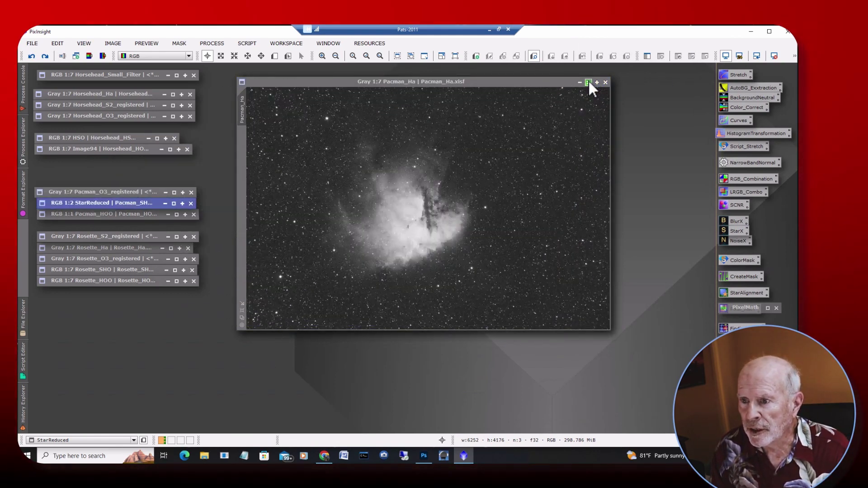
pyautogui.click(588, 82)
pyautogui.click(588, 82)
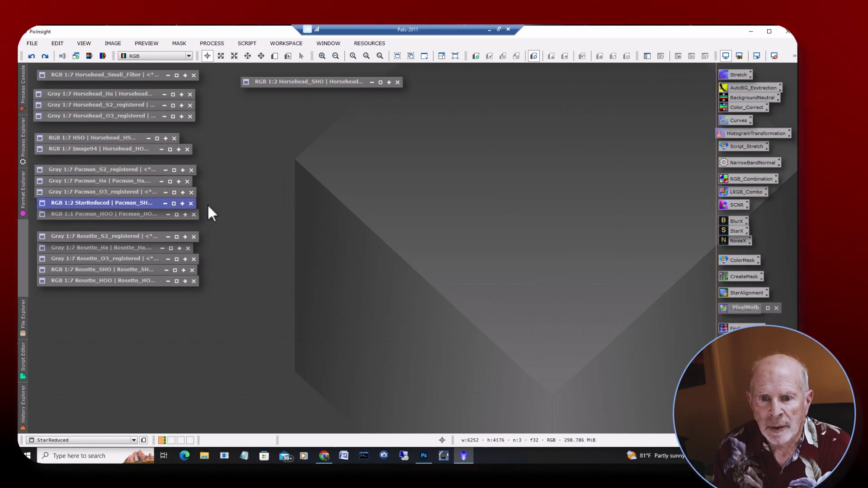
# - Open the Rosette_S2_registered, Rosette_O3_registered and Rosette_Ha images
pyautogui.doubleClick(126, 236)
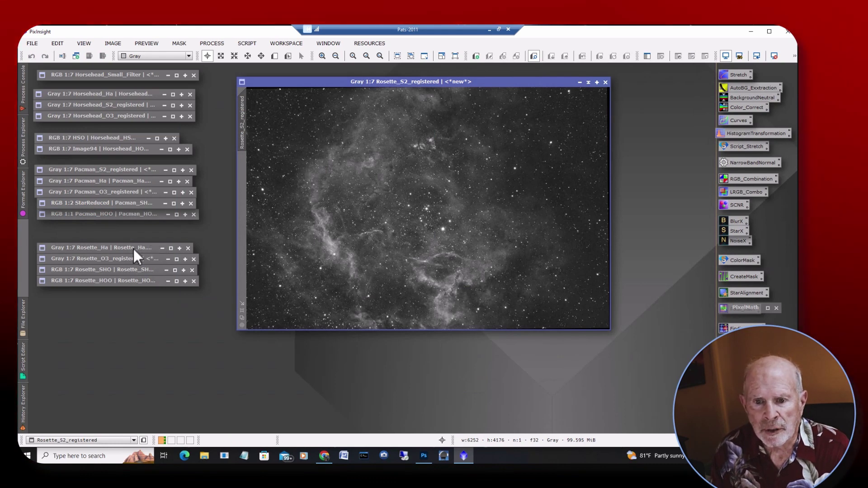
pyautogui.doubleClick(135, 258)
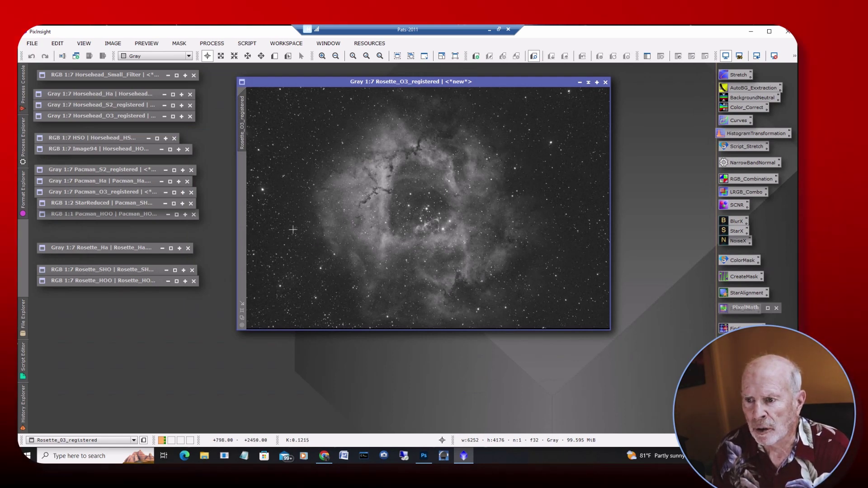
pyautogui.doubleClick(120, 248)
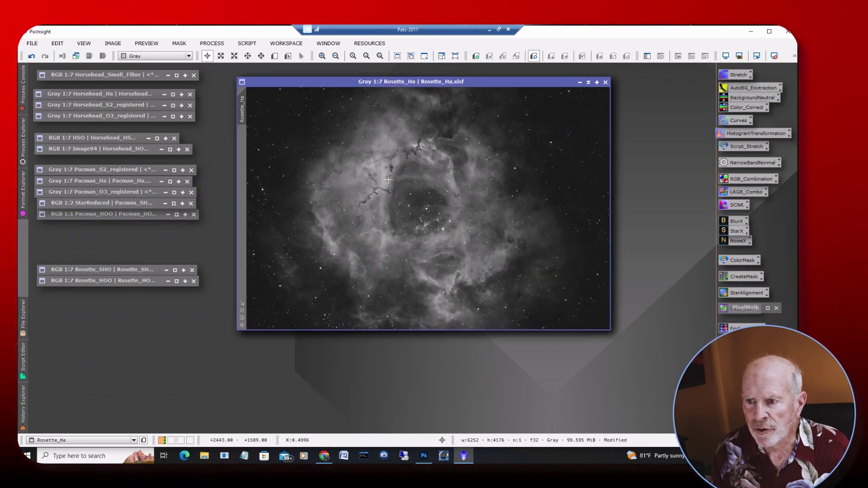
# - Zoom Rosette_Ha to 1:1 and pan across the central star cluster
pyautogui.scroll(4, 404, 193)
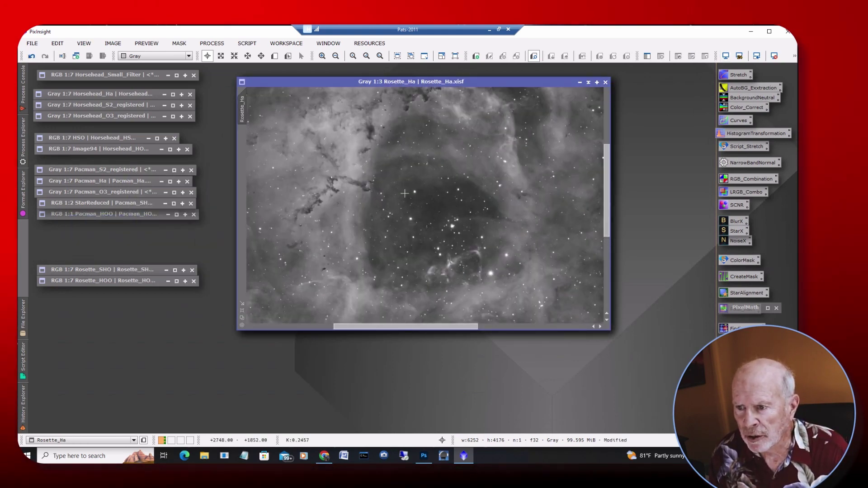
pyautogui.scroll(1, 405, 193)
pyautogui.scroll(1, 405, 193)
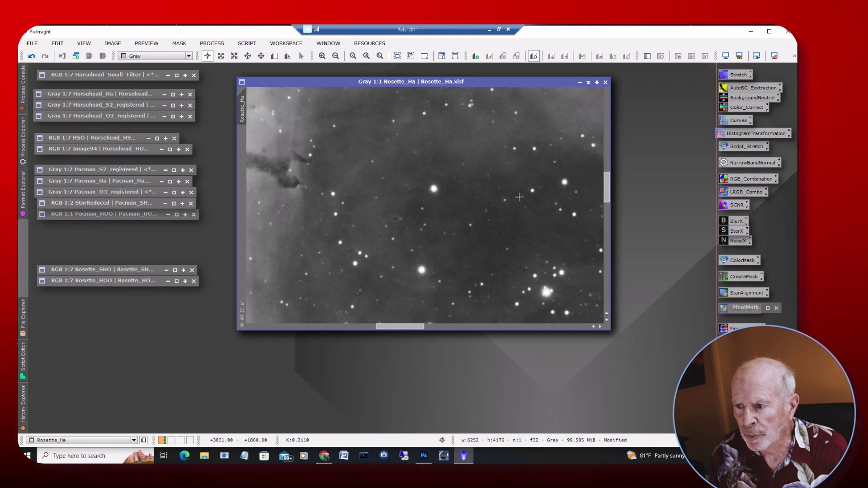
pyautogui.moveTo(607, 188); pyautogui.dragTo(607, 206)
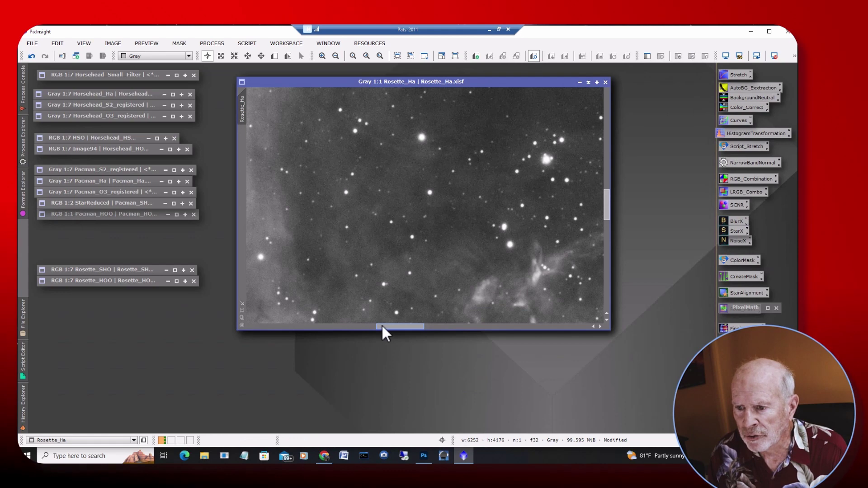
pyautogui.moveTo(382, 326); pyautogui.dragTo(409, 322)
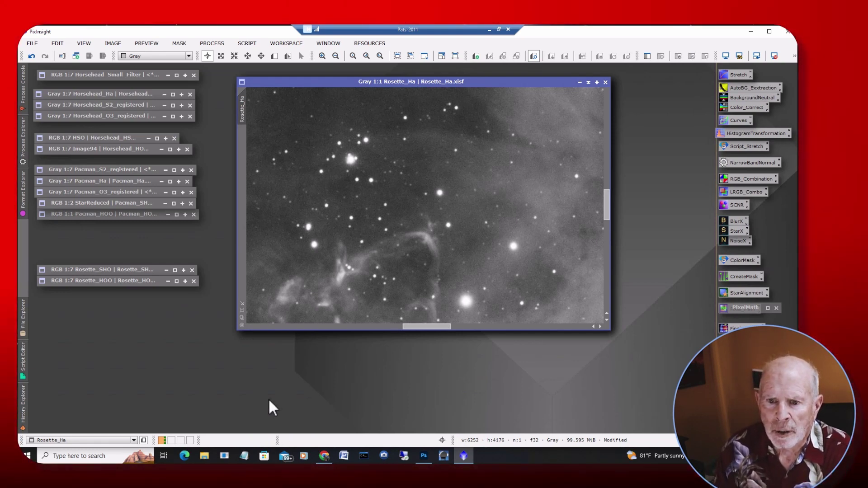
# - Open Rosette_SHO and then Rosette_HOO to compare the two colour palettes
pyautogui.doubleClick(135, 271)
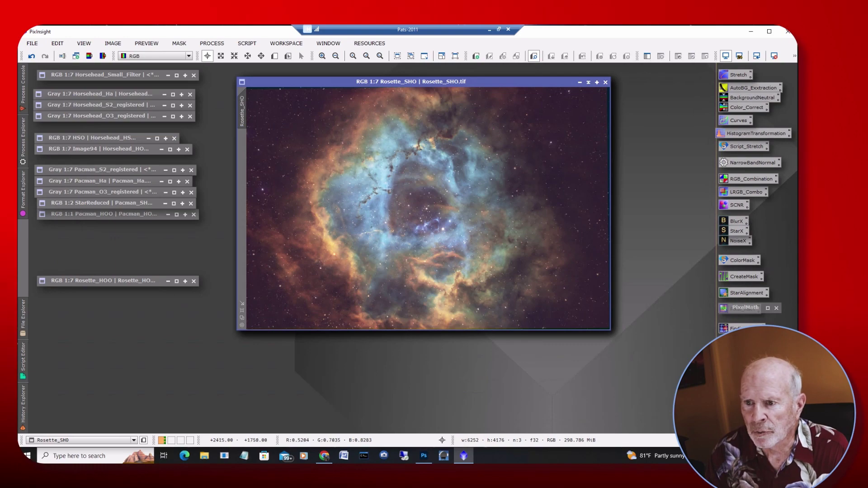
pyautogui.doubleClick(155, 281)
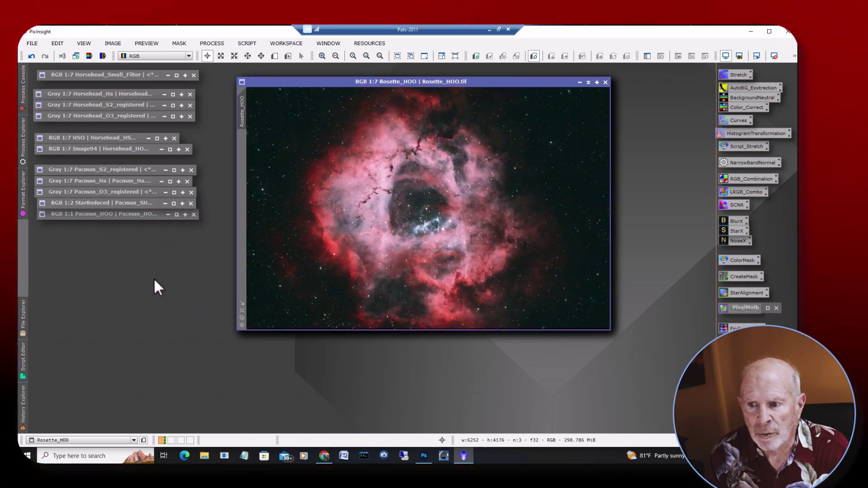